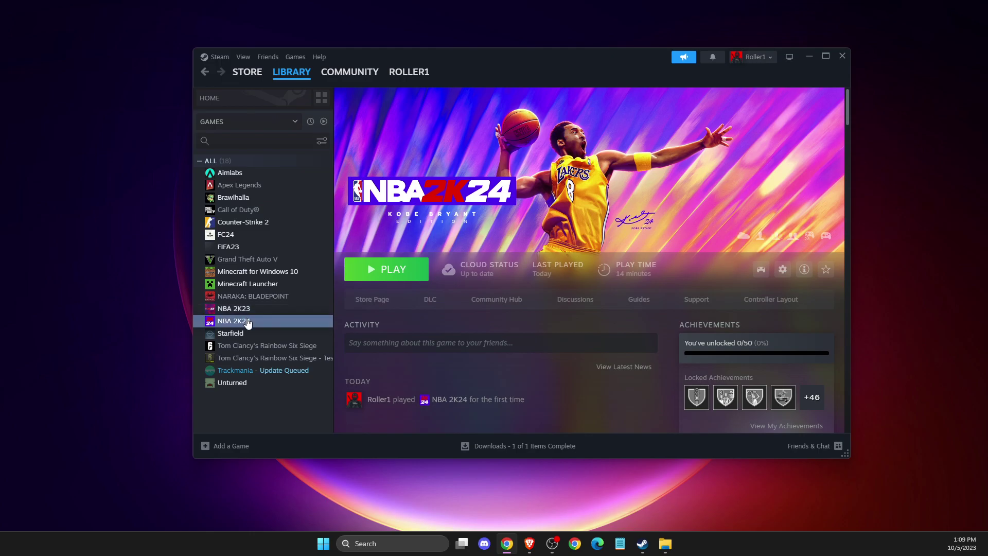
# Step: View the file verification option among NBA 2K24's installed files properties in the Steam library, and close the properties
pyautogui.rightClick(247, 323)
pyautogui.click(275, 397)
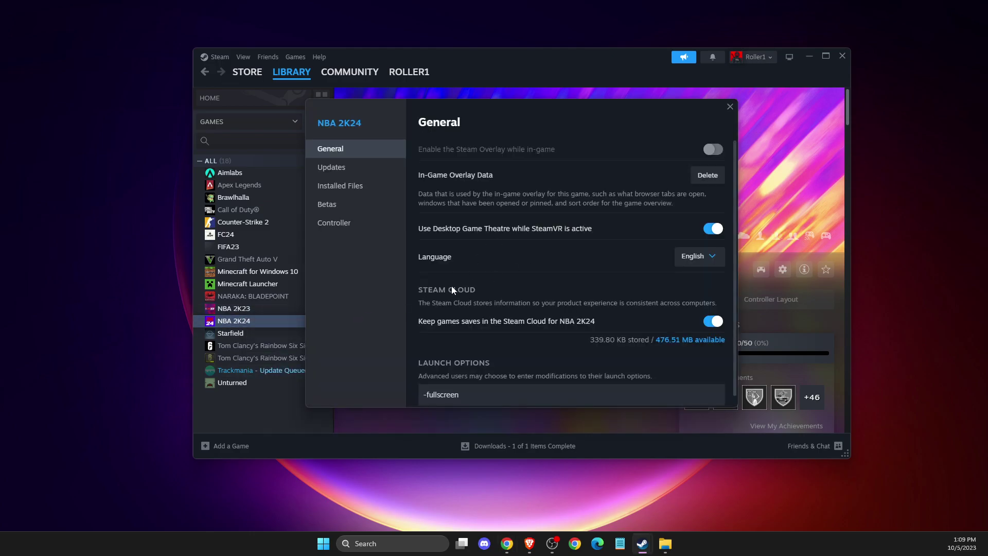
pyautogui.click(348, 186)
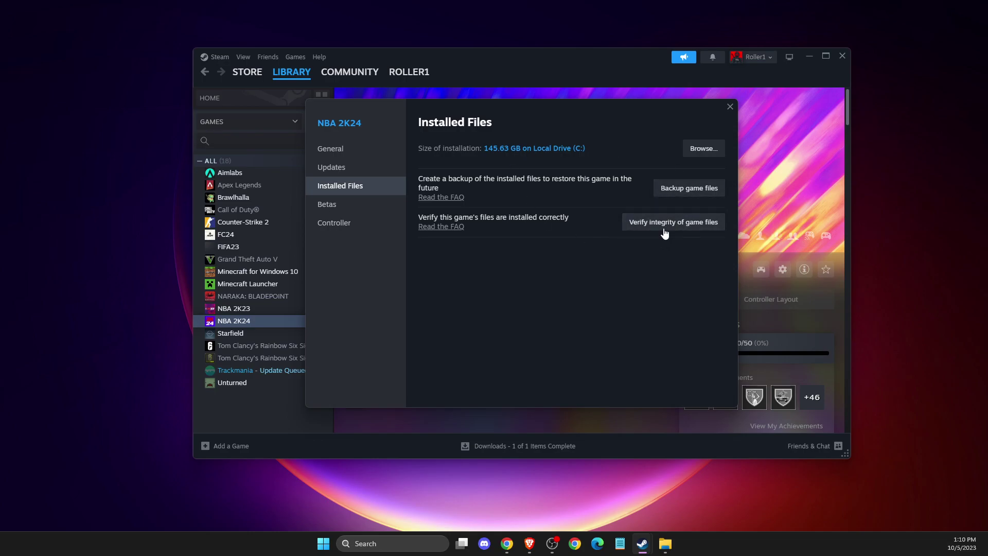
pyautogui.click(729, 107)
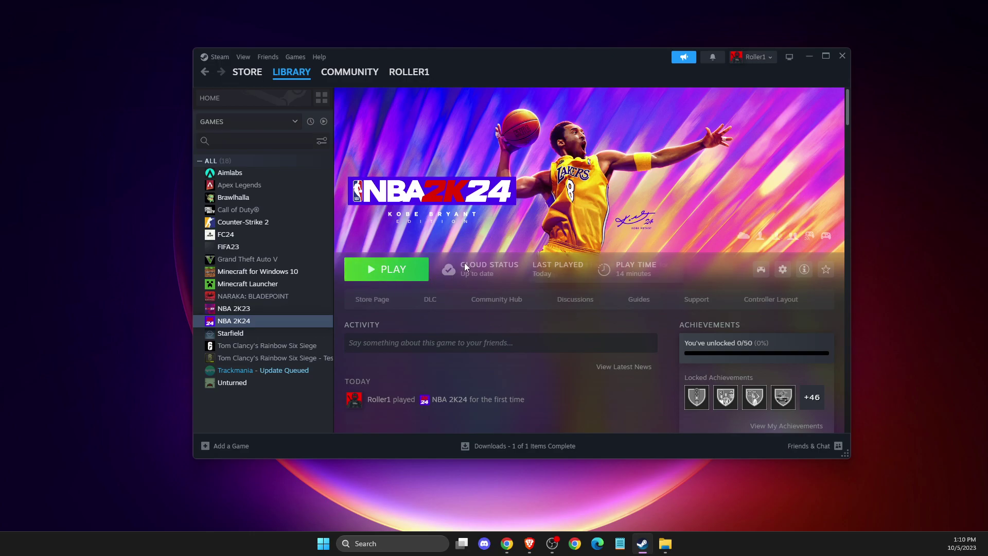
pyautogui.rightClick(240, 324)
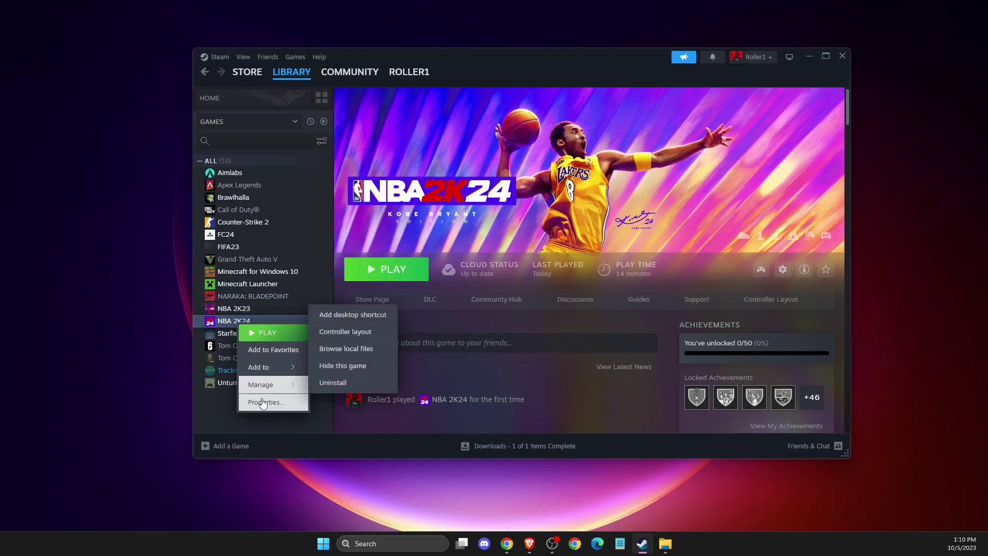
pyautogui.click(262, 403)
pyautogui.rightClick(228, 324)
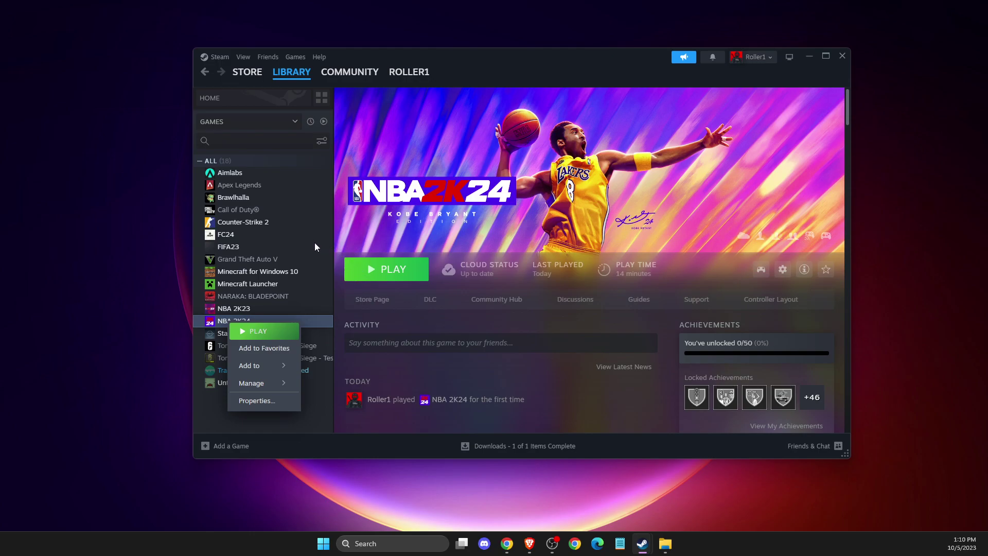
pyautogui.press('Escape')
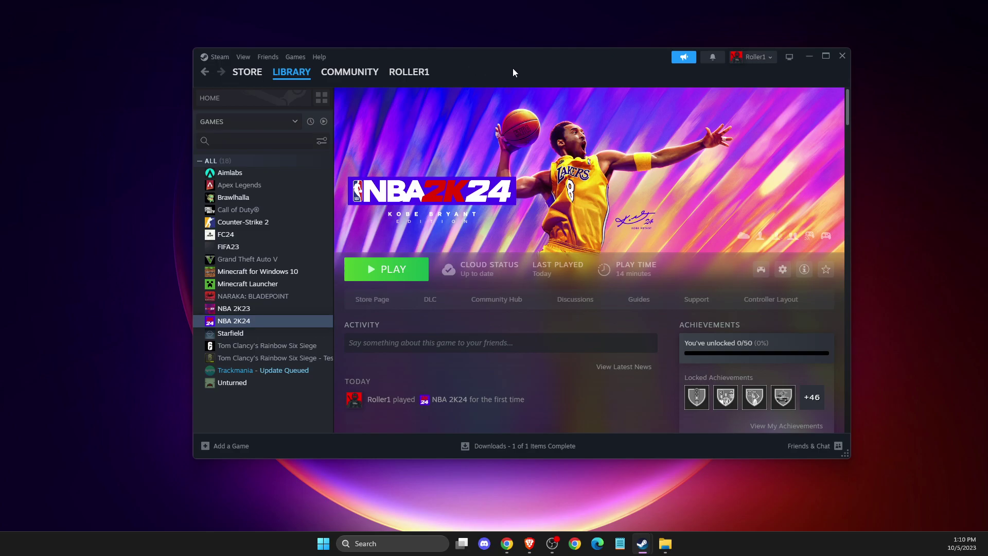
# Step: View the Clear Download Cache option in Steam's download settings, and close all Steam windows
pyautogui.click(219, 57)
pyautogui.click(216, 159)
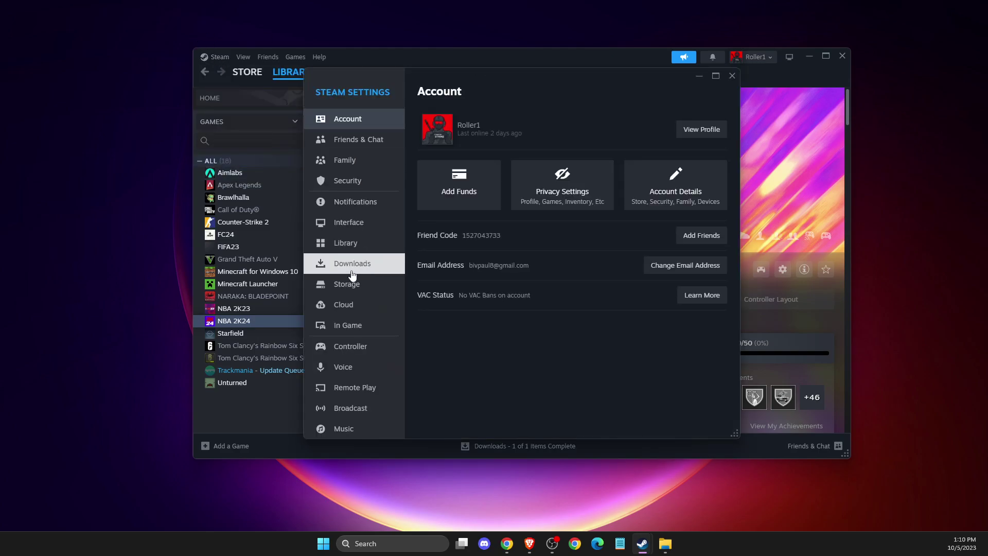
pyautogui.click(362, 263)
pyautogui.scroll(-2, 573, 270)
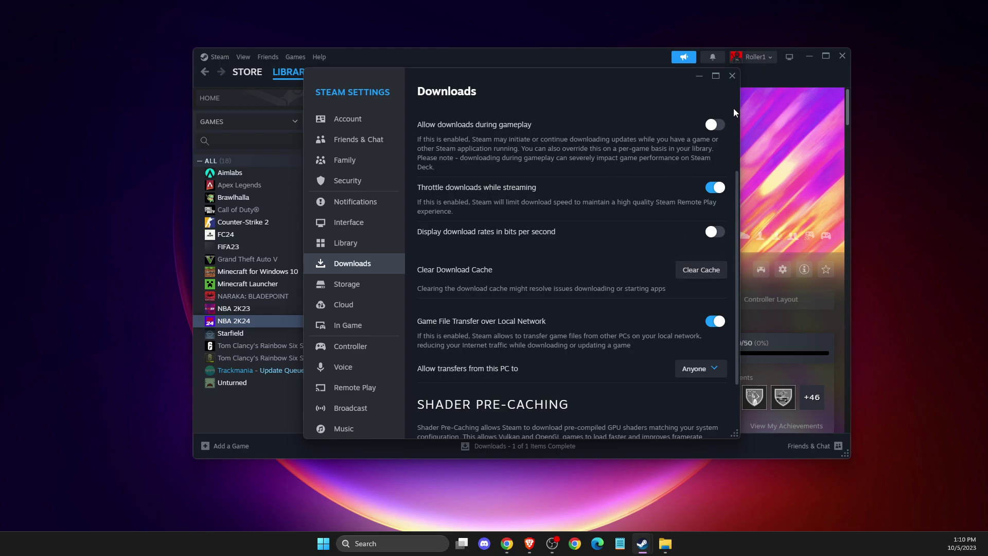
pyautogui.click(731, 76)
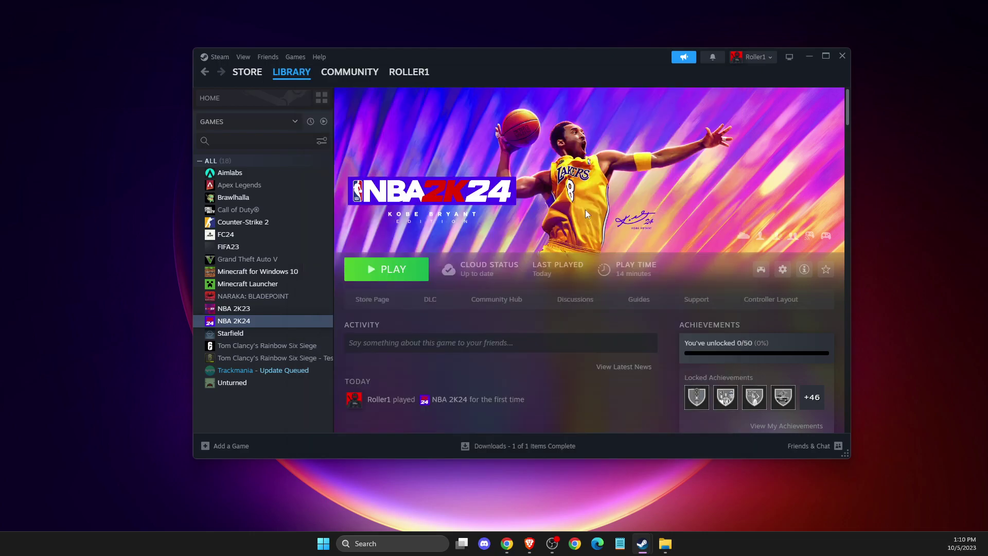
pyautogui.click(842, 58)
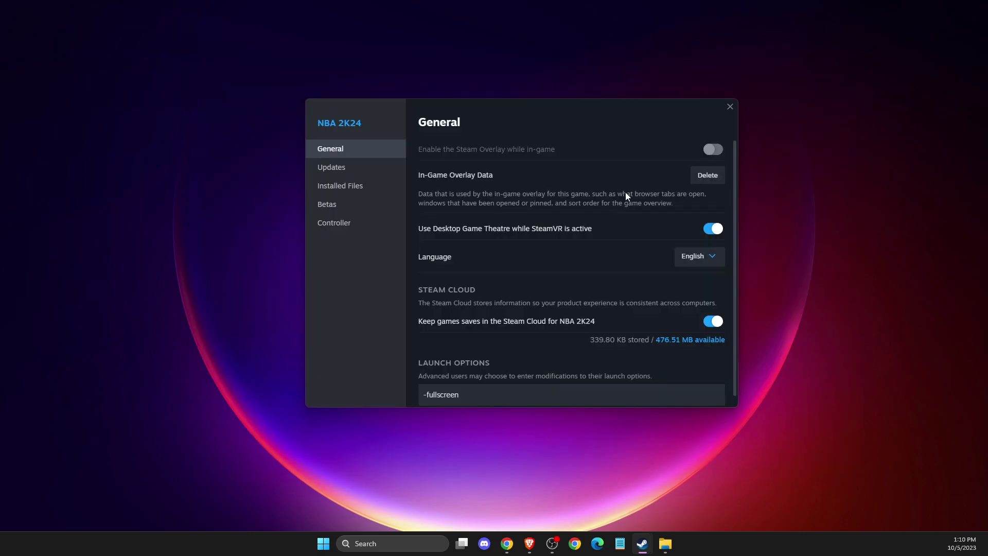
pyautogui.click(730, 108)
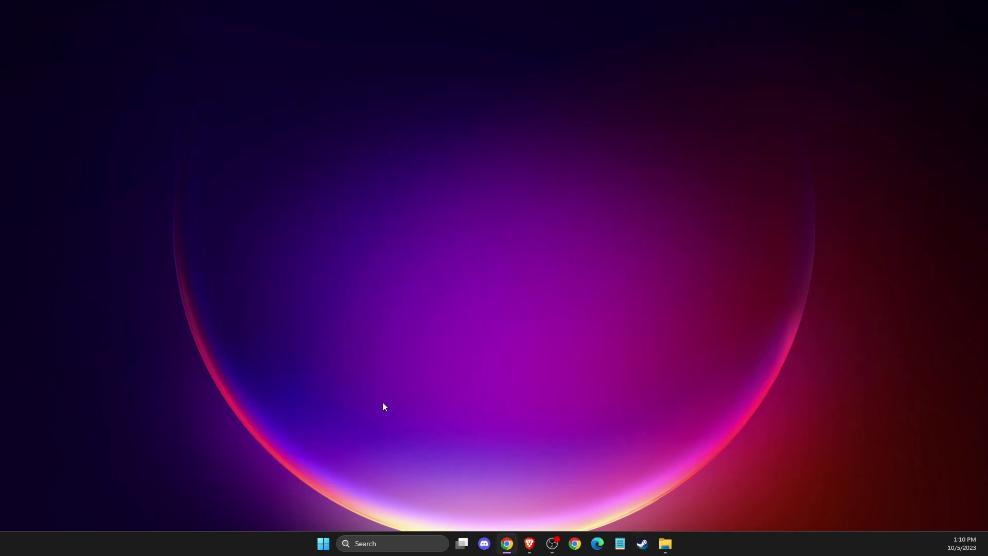
# Step: Check for NVIDIA driver updates in GeForce Experience and close it
pyautogui.click(396, 544)
pyautogui.write('geforce')
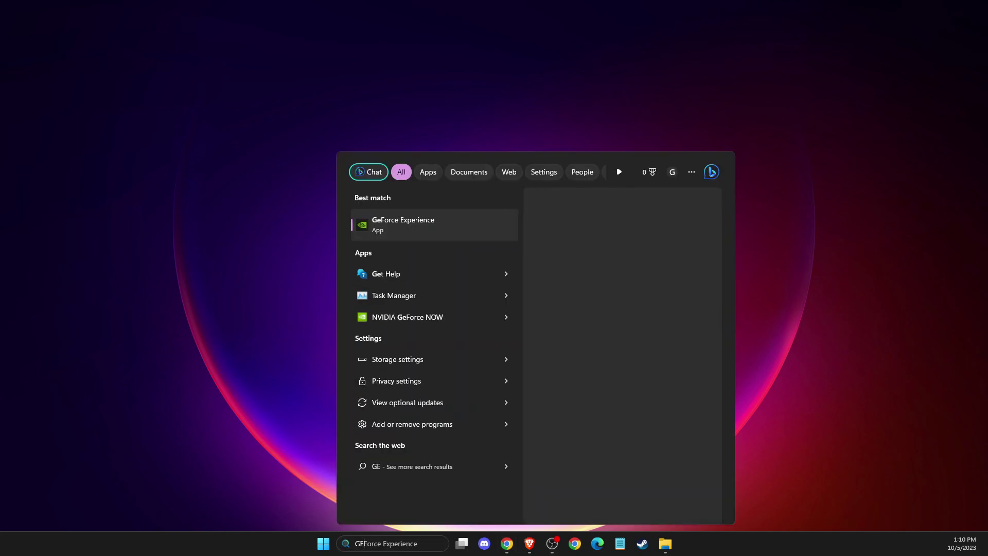
pyautogui.click(397, 246)
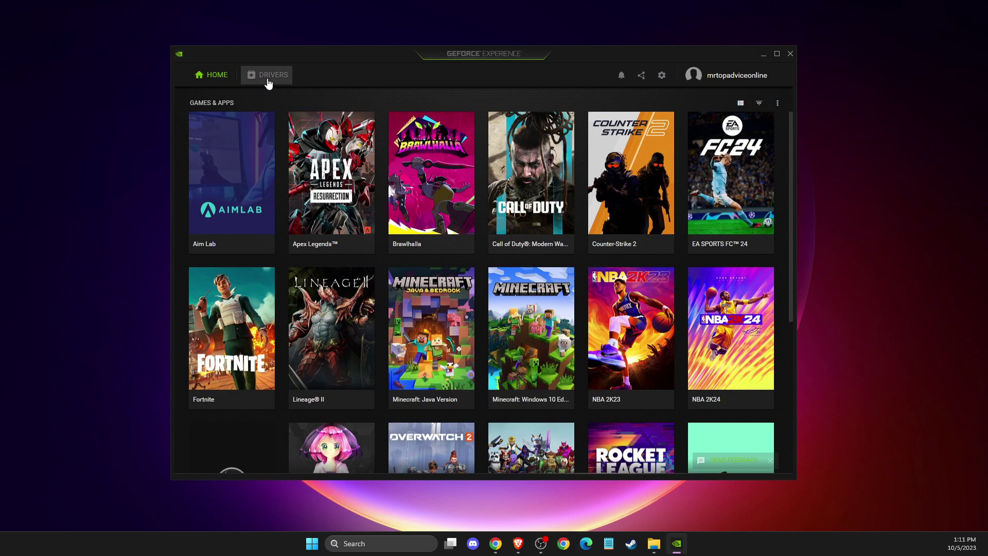
pyautogui.click(268, 82)
pyautogui.click(676, 105)
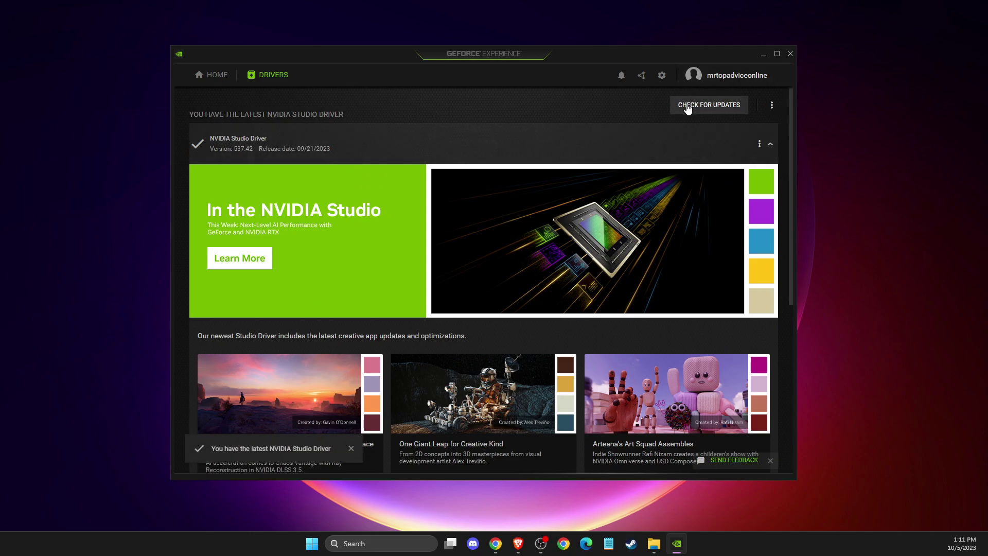
pyautogui.click(790, 55)
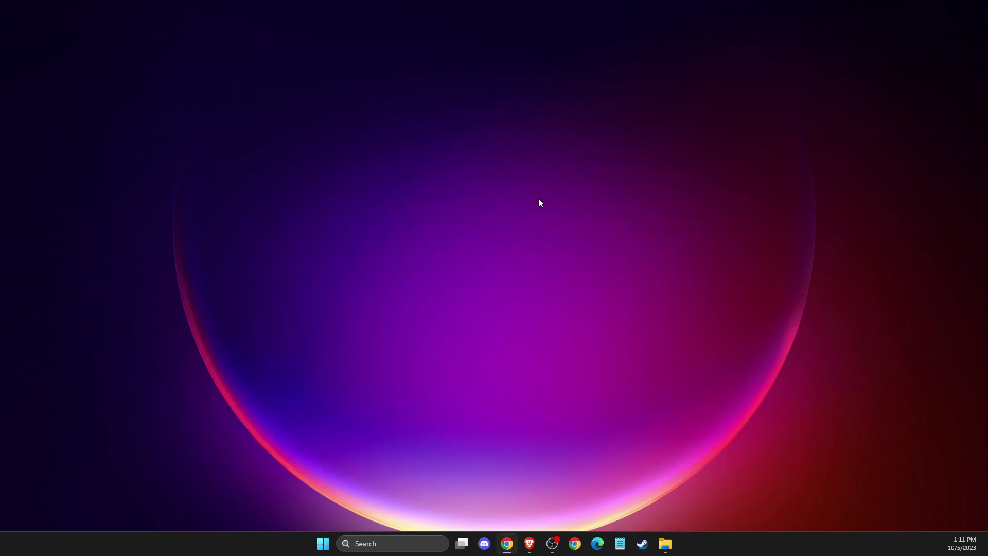
# Step: Run an automatic driver update search for the NVIDIA display adapter in Device Manager, and close Device Manager
pyautogui.click(383, 544)
pyautogui.write('device manager')
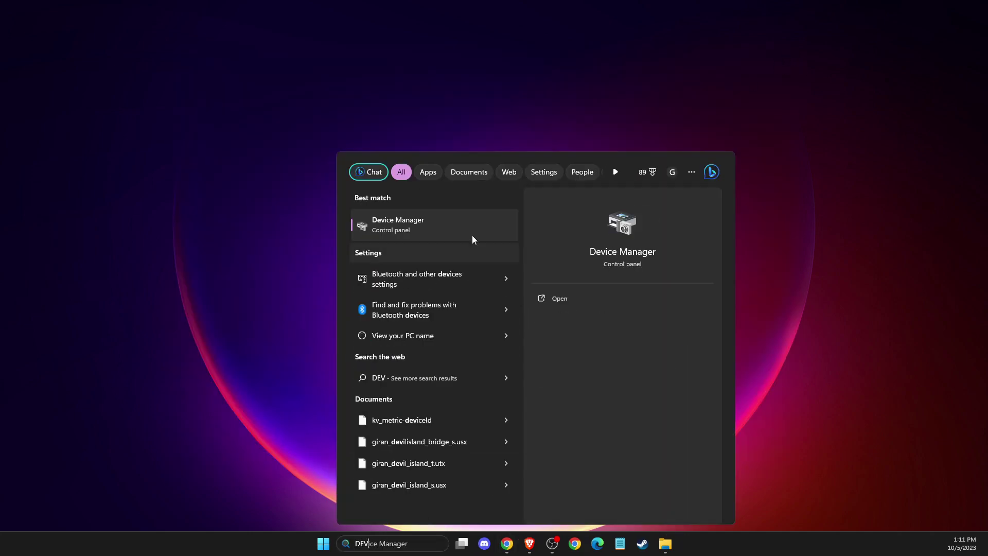
pyautogui.click(467, 223)
pyautogui.moveTo(807, 54); pyautogui.dragTo(402, 61)
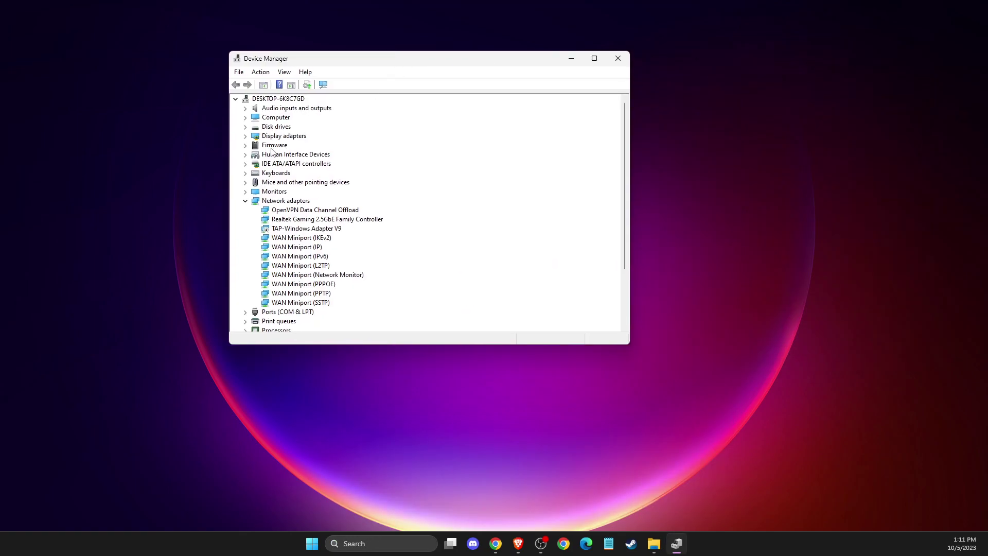
pyautogui.click(276, 136)
pyautogui.doubleClick(276, 136)
pyautogui.rightClick(285, 146)
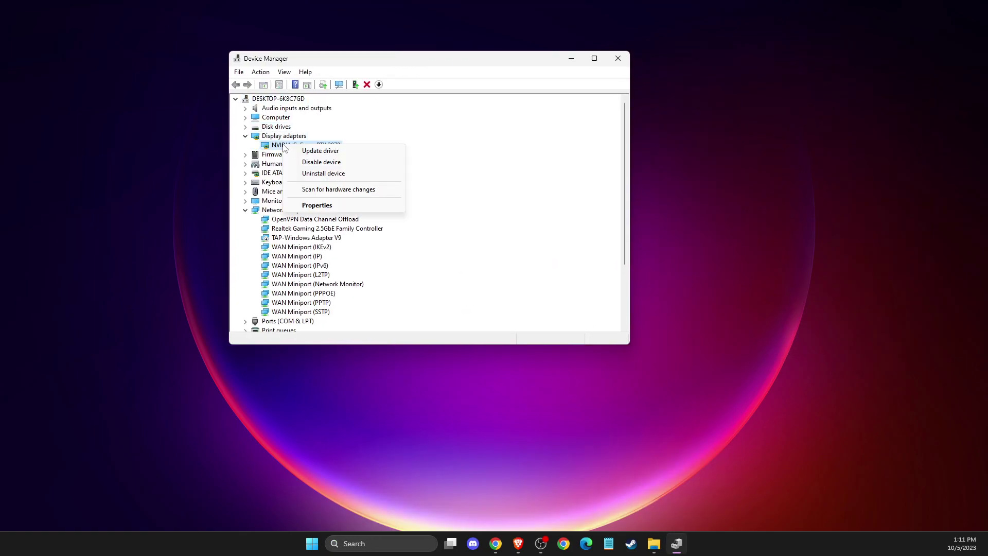
pyautogui.click(319, 152)
pyautogui.click(393, 190)
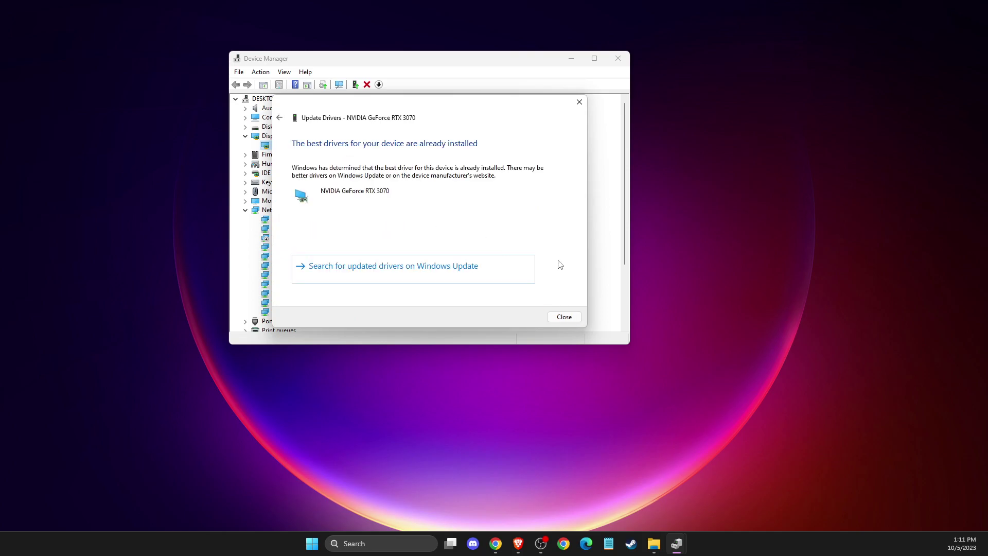
pyautogui.click(562, 318)
pyautogui.click(618, 58)
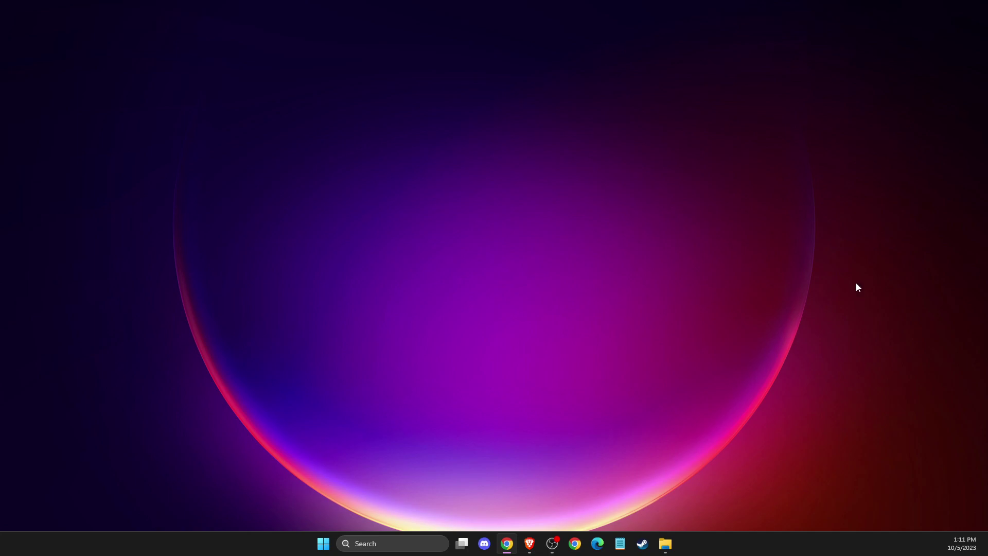
# Step: Open the list of apps allowed through Windows Defender Firewall
pyautogui.click(403, 546)
pyautogui.write('WINDOW')
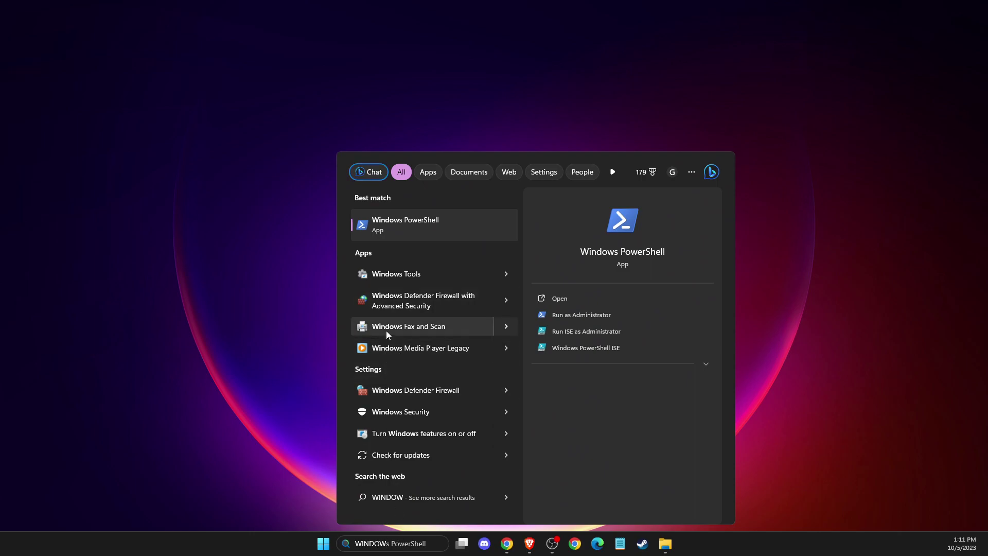
pyautogui.click(391, 390)
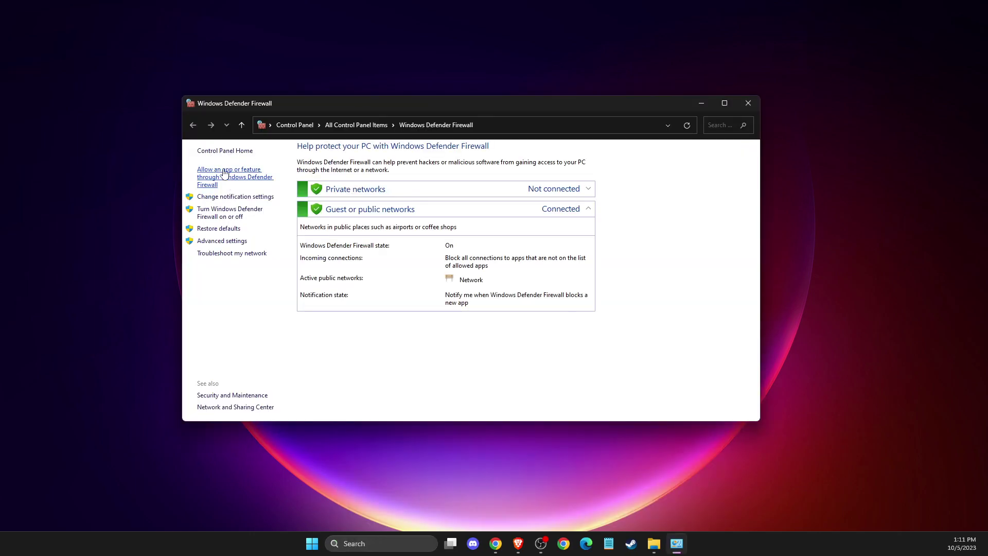
pyautogui.click(215, 181)
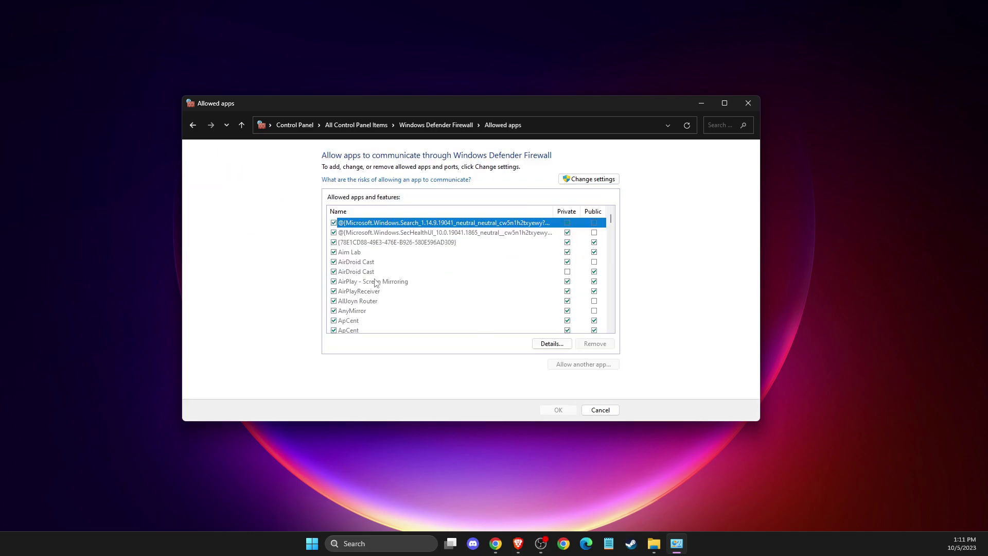
# Step: Locate the Steam entry in the firewall's list of allowed apps and features
pyautogui.click(360, 253)
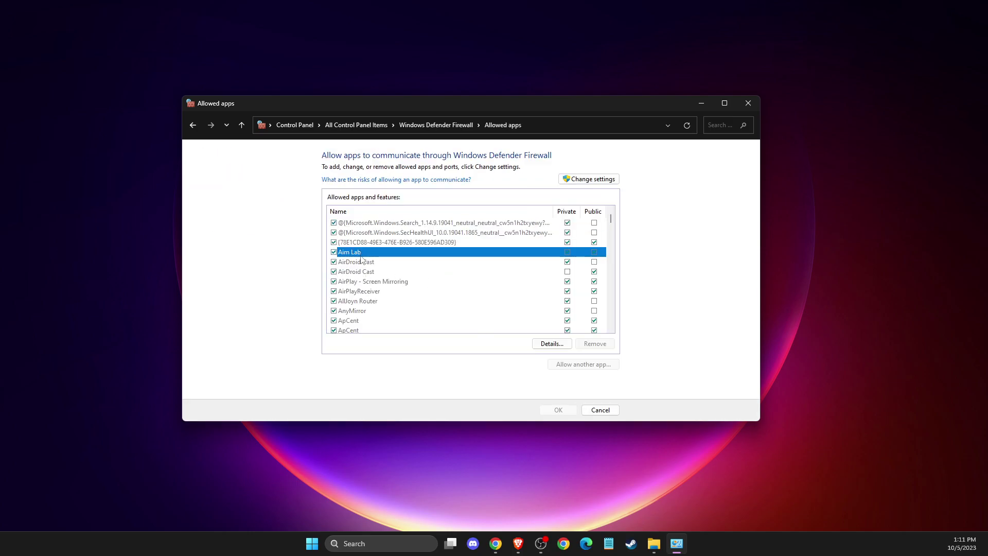
pyautogui.click(382, 281)
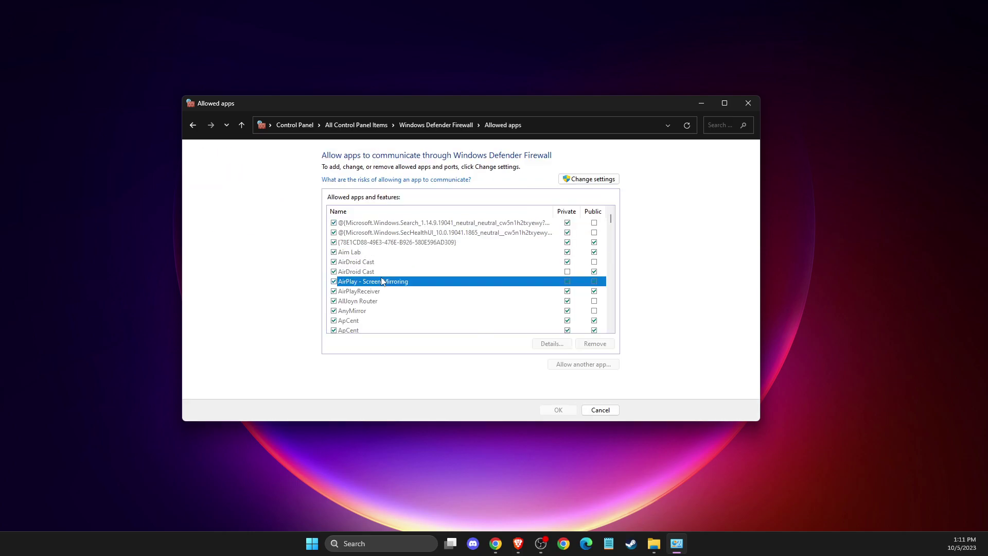
pyautogui.press('s')
pyautogui.press('Down')
pyautogui.press('Down')
pyautogui.press('Down')
pyautogui.press('Down')
pyautogui.press('Down')
pyautogui.press('Down')
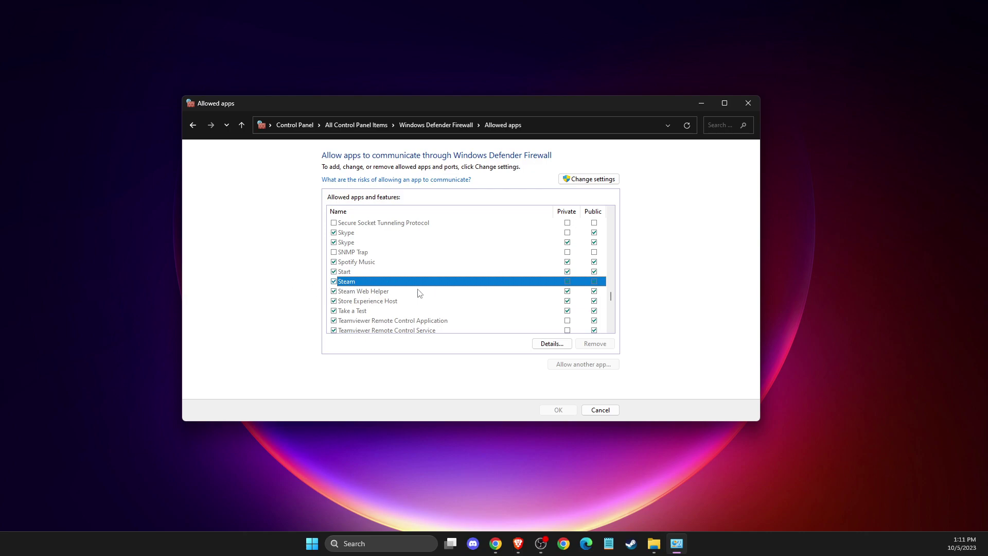
# Step: Try to allow steam.exe from Program Files (x86)\Steam as another app through the firewall, cancel the addition and close the firewall window
pyautogui.click(584, 180)
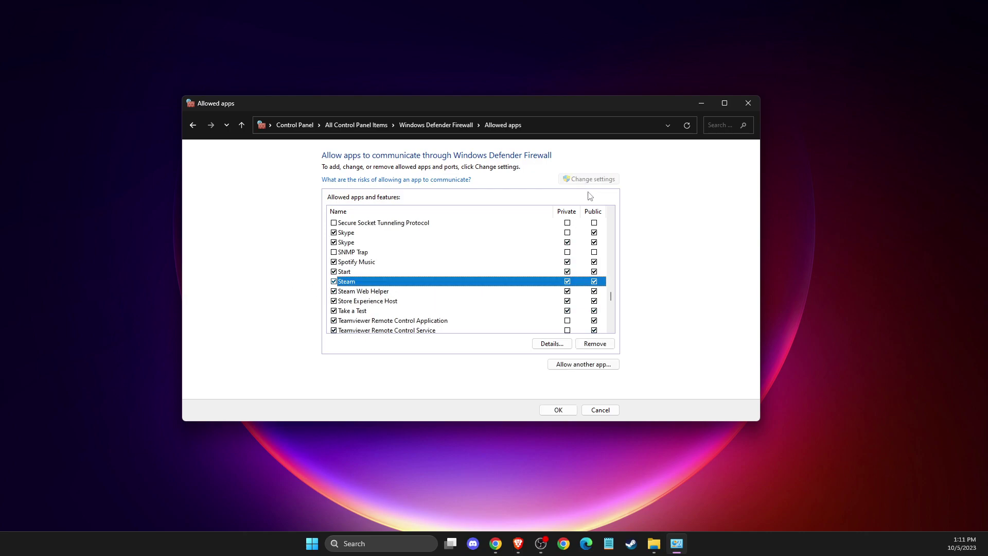
pyautogui.click(577, 364)
pyautogui.moveTo(565, 160); pyautogui.dragTo(533, 161)
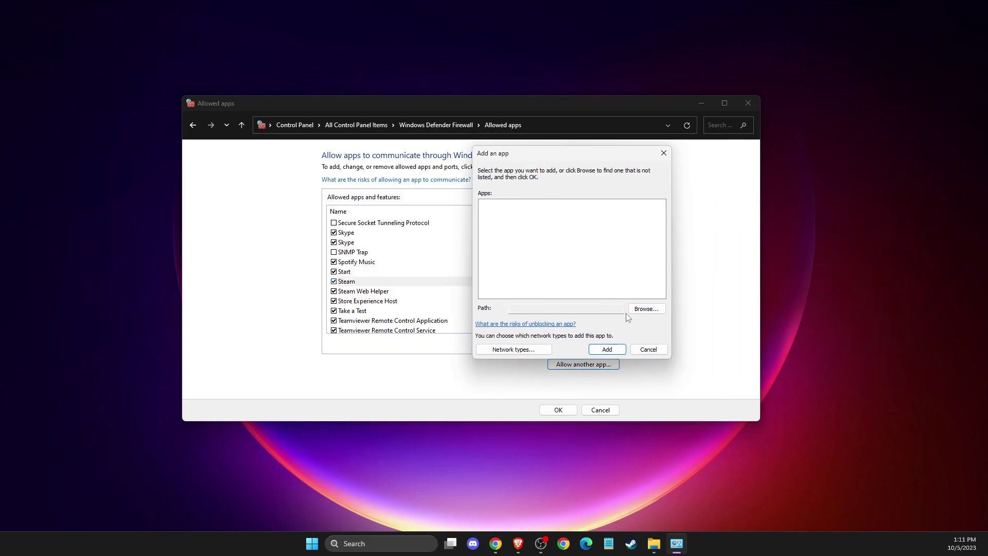
pyautogui.click(646, 309)
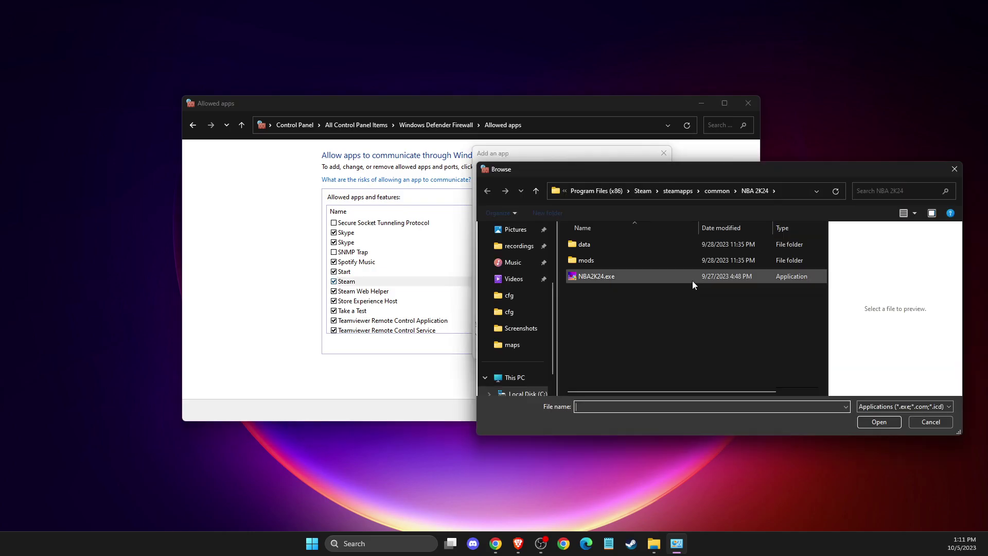
pyautogui.click(585, 193)
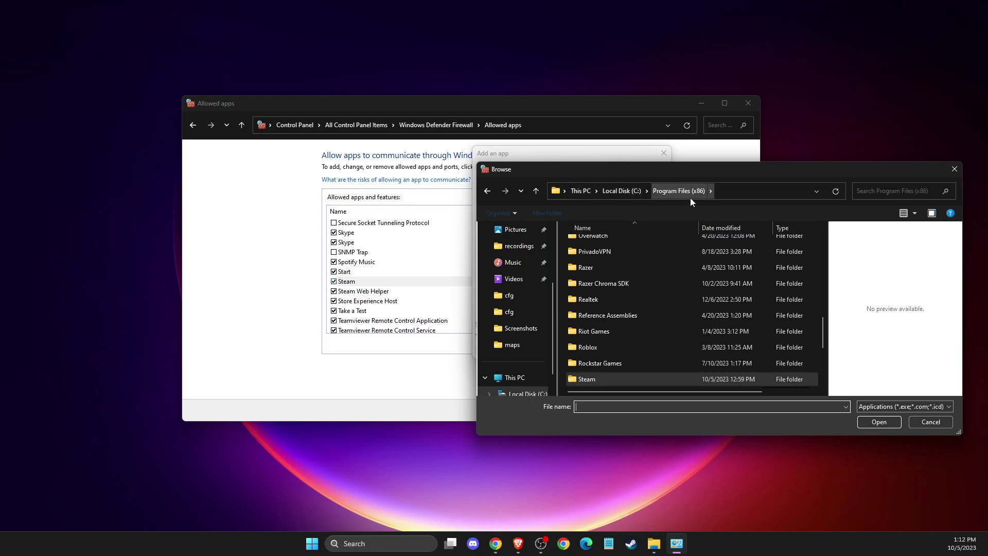
pyautogui.doubleClick(586, 379)
pyautogui.scroll(-5, 609, 306)
pyautogui.click(590, 316)
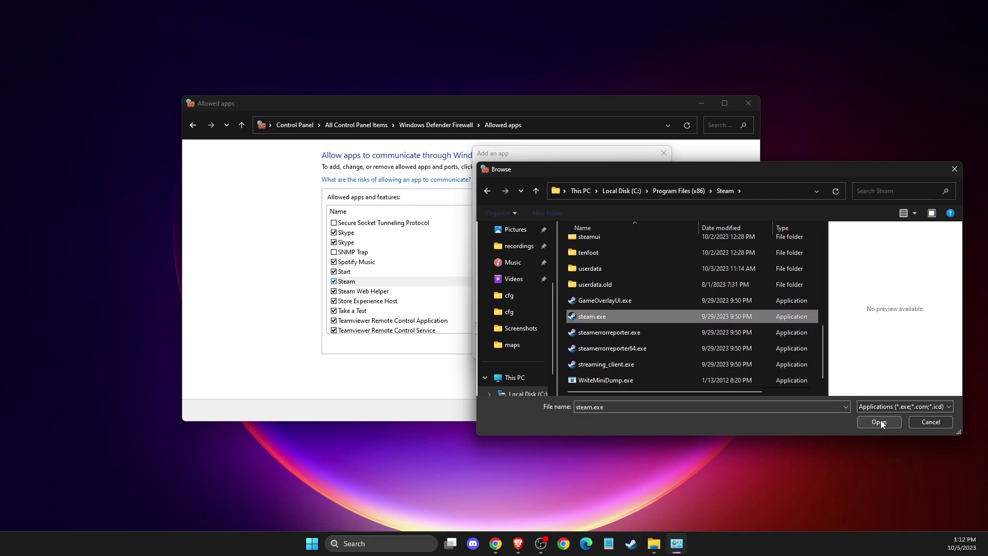
pyautogui.click(926, 422)
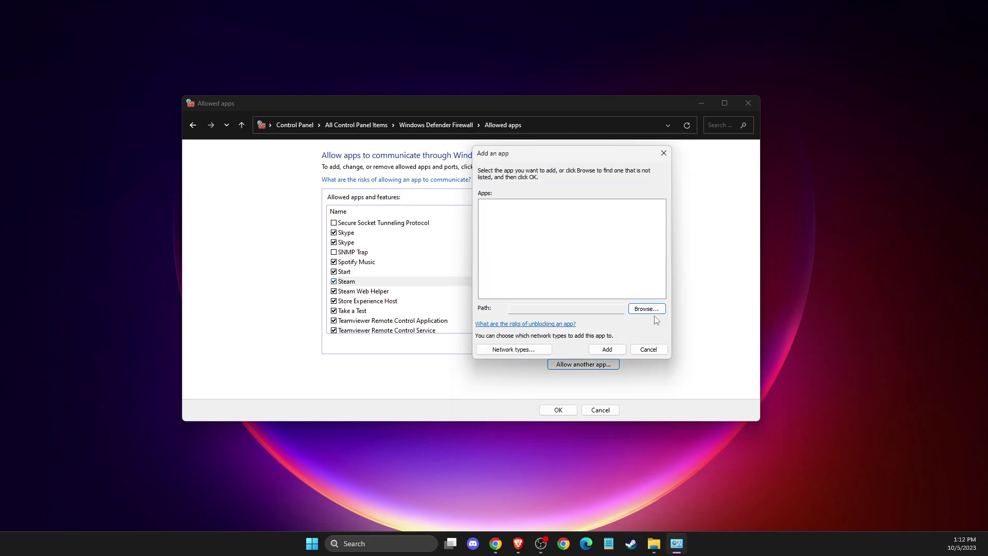
pyautogui.click(649, 351)
pyautogui.click(748, 102)
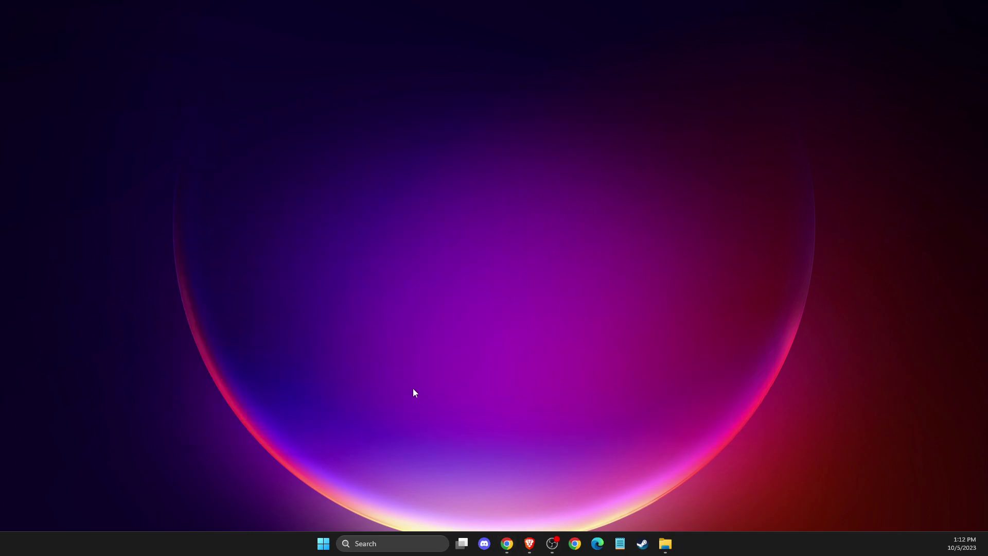
# Step: Look up Steam in the Windows list of installed apps and open its app options, closing Settings without changing anything
pyautogui.click(389, 541)
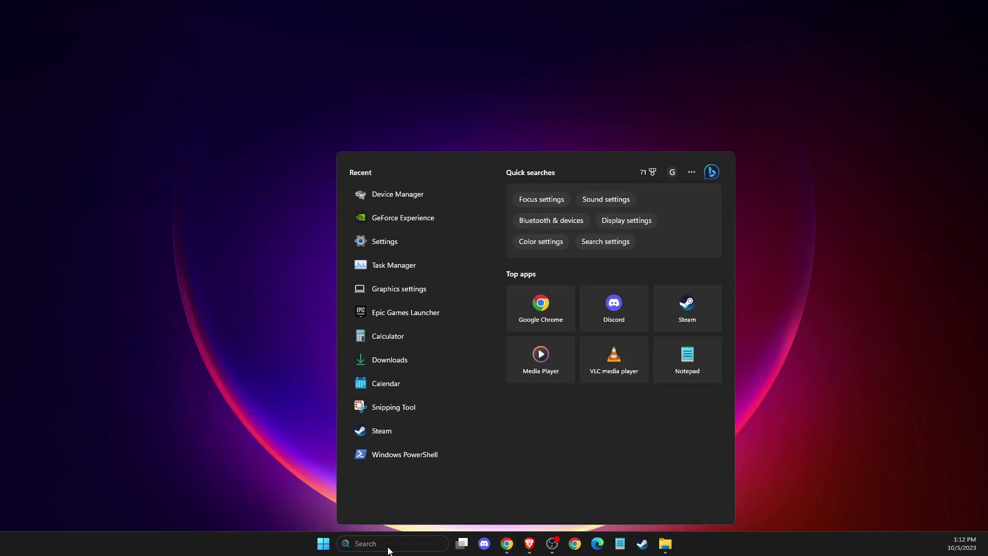
pyautogui.write('INST')
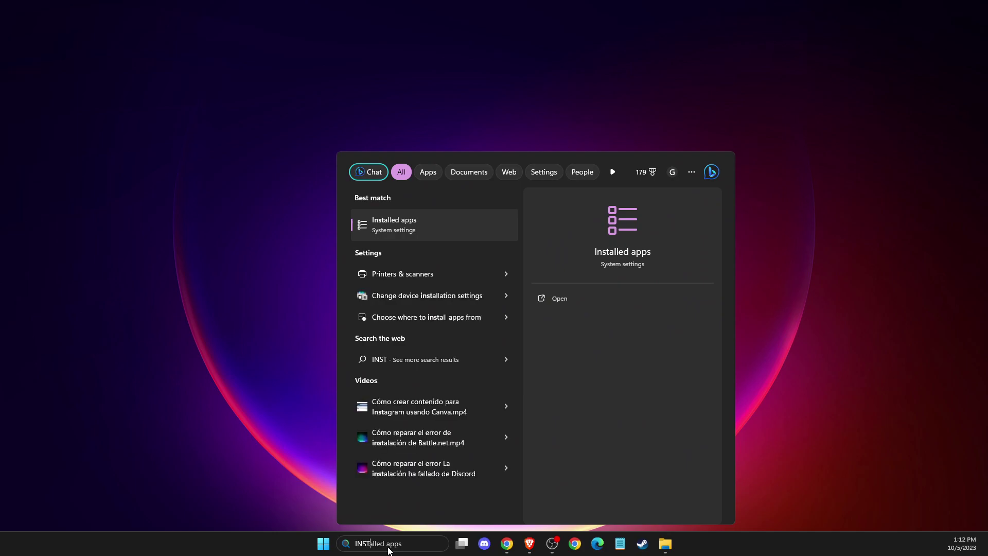
pyautogui.press('Return')
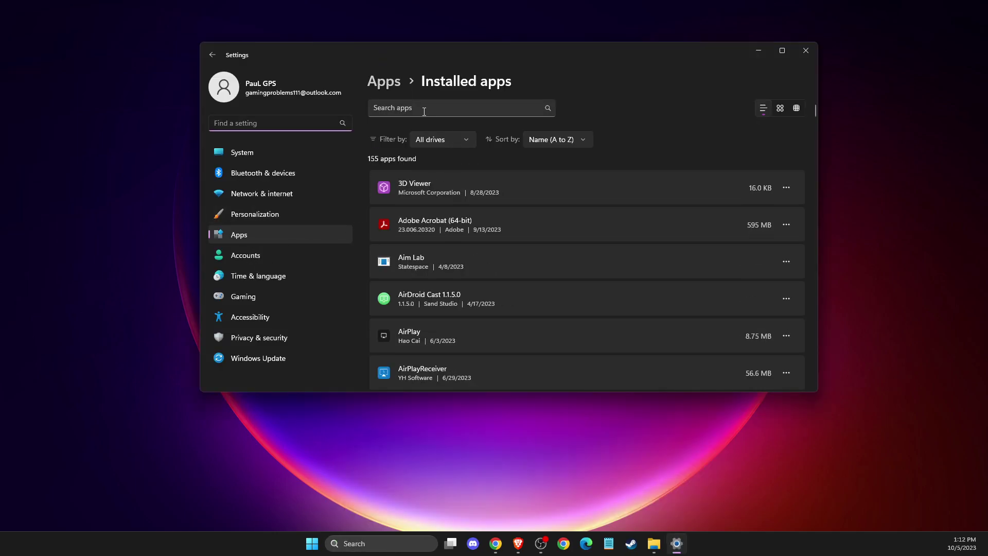
pyautogui.click(424, 111)
pyautogui.write('STEA')
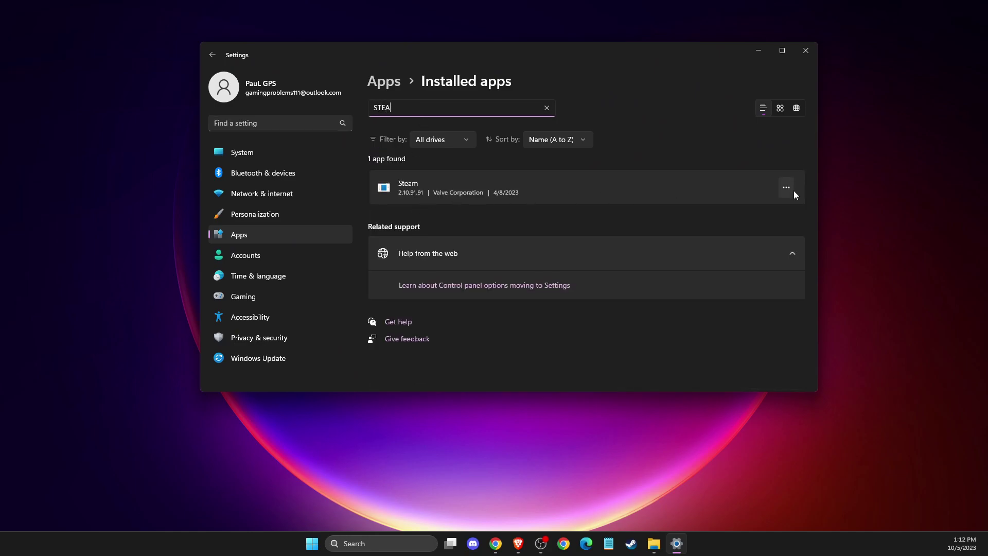
pyautogui.click(793, 191)
pyautogui.click(808, 53)
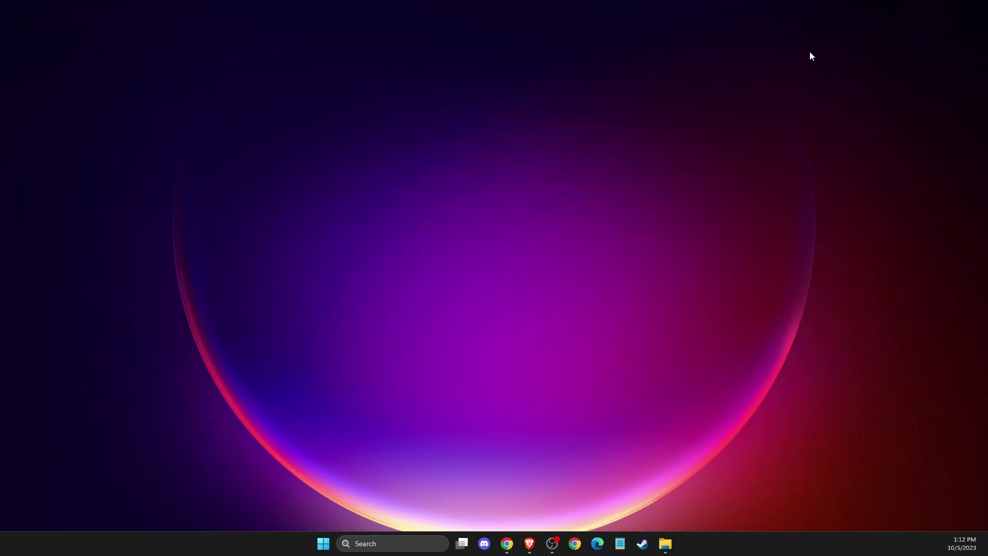
# Step: Switch to the Brave browser, examine the products and help categories on the Steam Support page, and close the browser
pyautogui.click(529, 543)
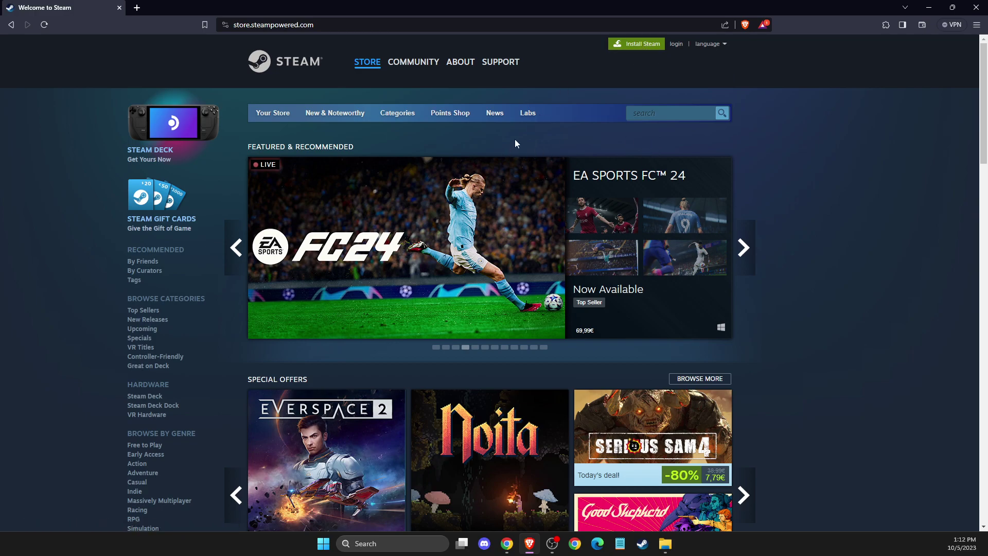
pyautogui.click(498, 65)
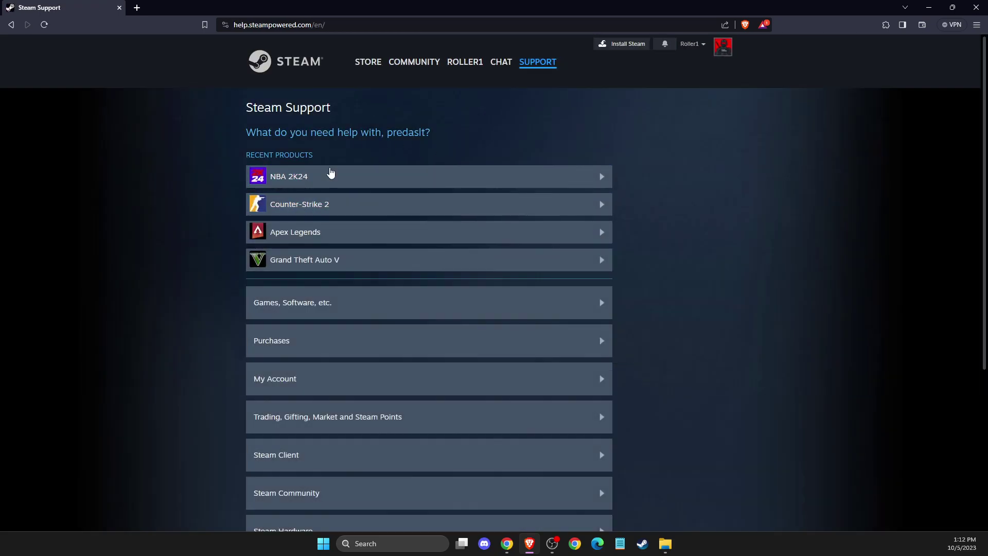
pyautogui.scroll(-2, 507, 186)
pyautogui.scroll(-3, 506, 187)
pyautogui.scroll(5, 466, 216)
pyautogui.click(973, 6)
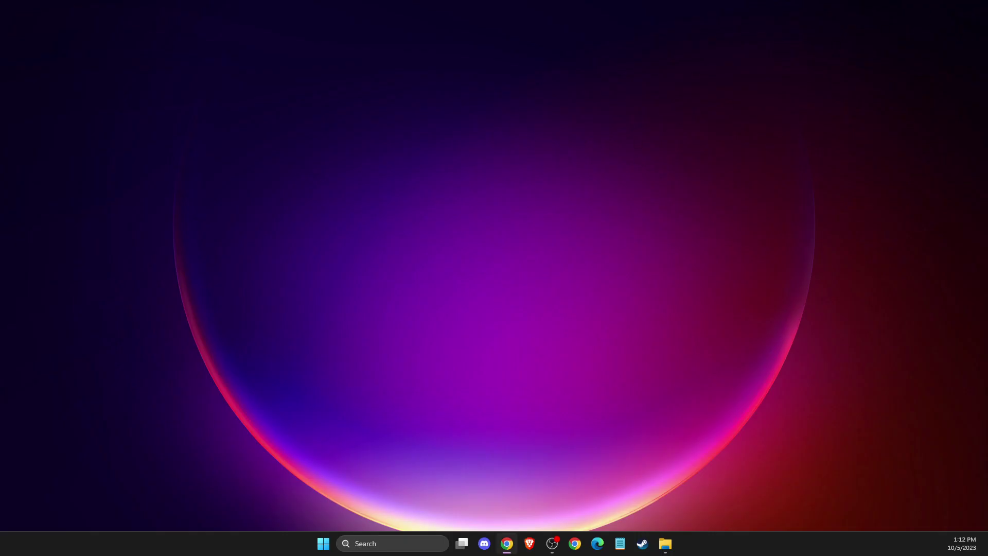